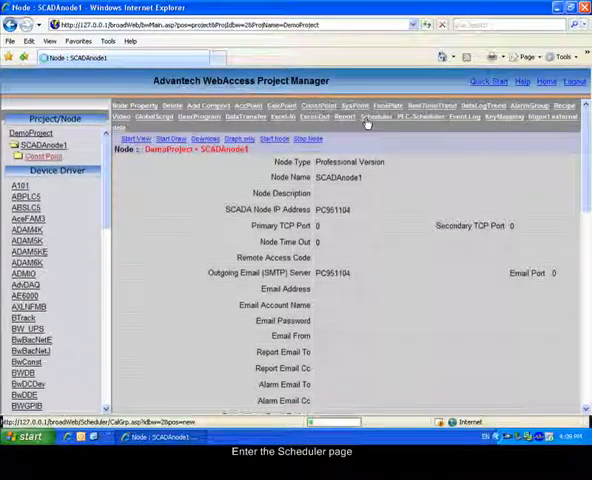
# - Open the Scheduler for SCADAnode1, showing the Holiday Group calendar page
pyautogui.click(366, 118)
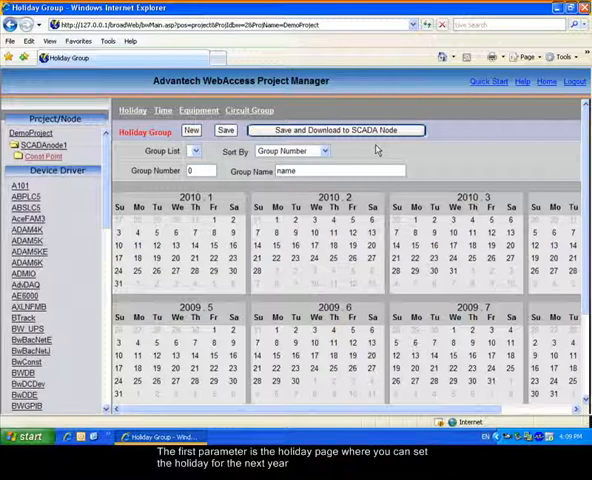
pyautogui.scroll(-2, 378, 150)
pyautogui.scroll(-2, 378, 150)
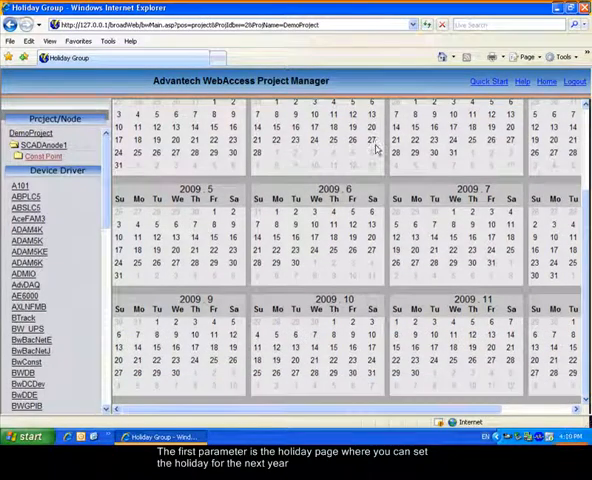
pyautogui.scroll(4, 378, 150)
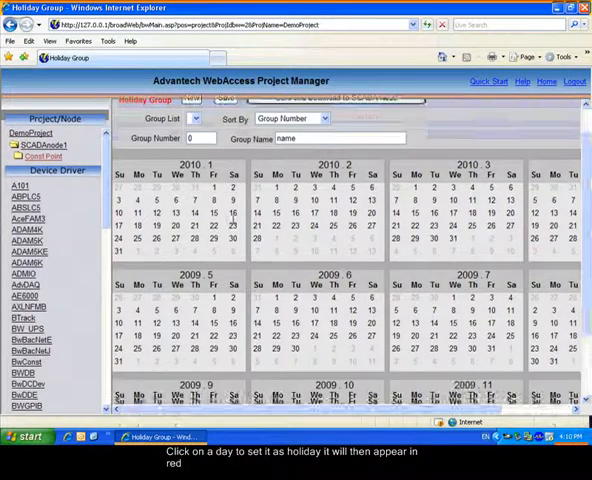
pyautogui.scroll(-3, 233, 222)
pyautogui.scroll(-2, 233, 222)
pyautogui.scroll(3, 233, 222)
pyautogui.scroll(2, 233, 222)
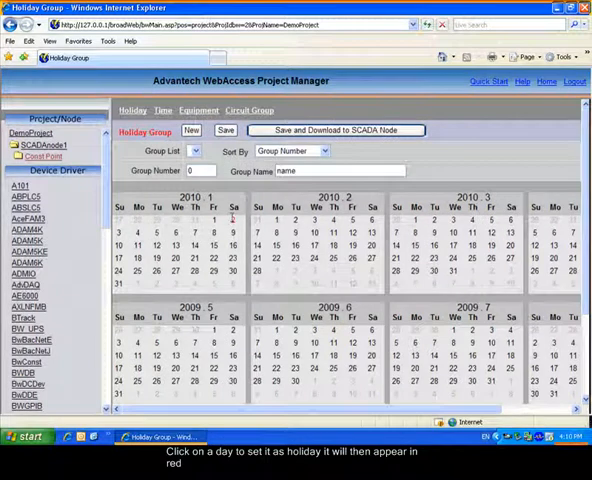
# - Mark the January 2010 Saturdays as holidays and save them as holiday group 0
pyautogui.click(233, 235)
pyautogui.click(233, 248)
pyautogui.click(233, 270)
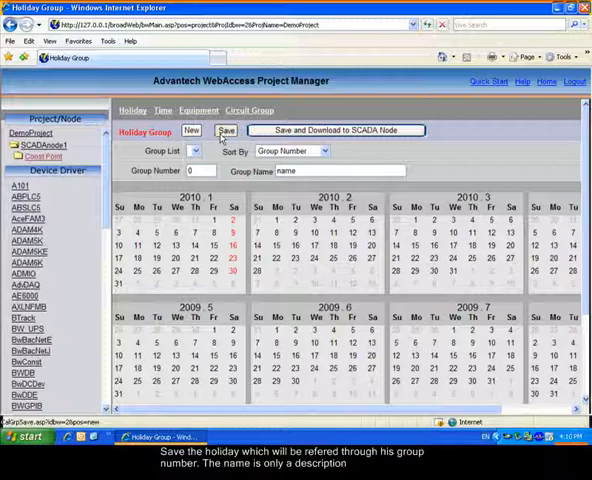
pyautogui.click(225, 131)
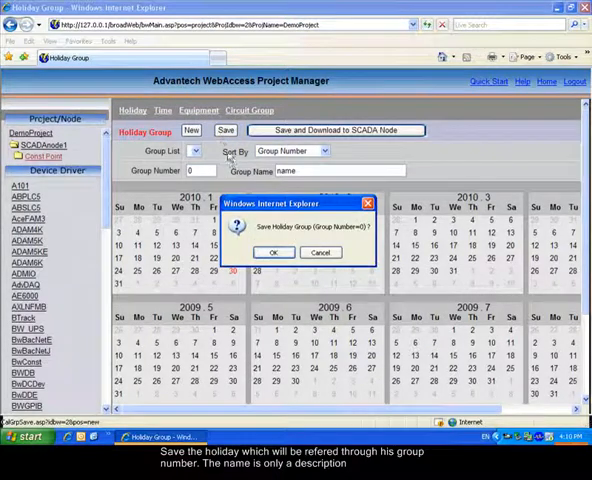
pyautogui.click(274, 252)
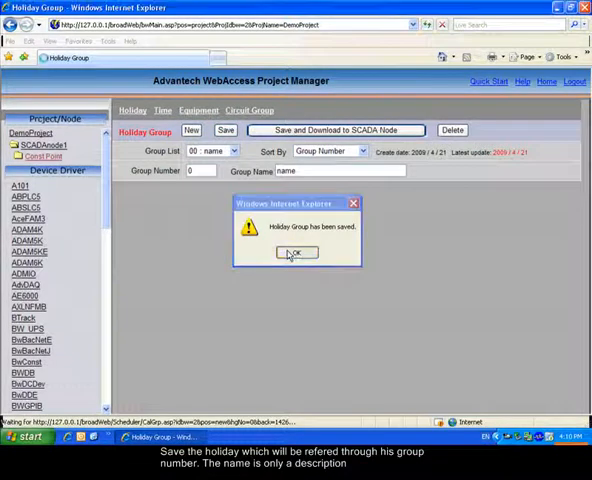
pyautogui.click(293, 253)
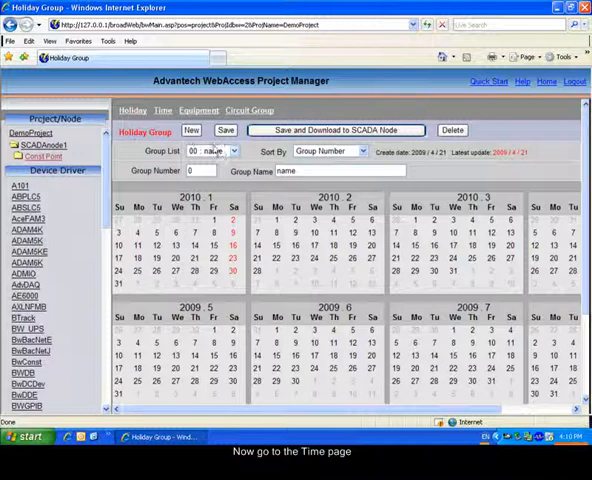
# - Switch to the Time Group page to start a new time schedule
pyautogui.click(162, 112)
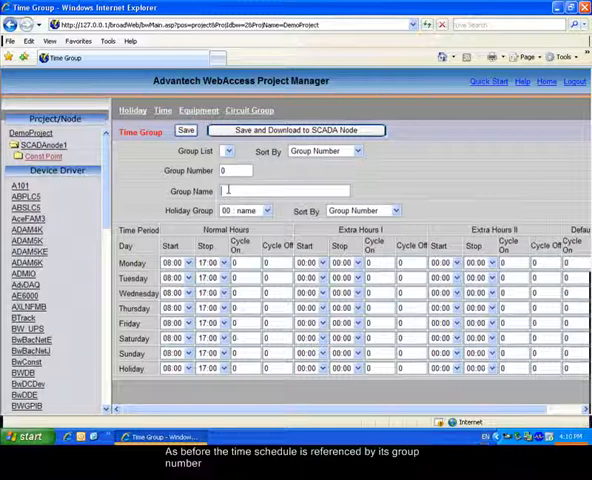
pyautogui.write('time1')
pyautogui.press('Tab')
pyautogui.write('1')
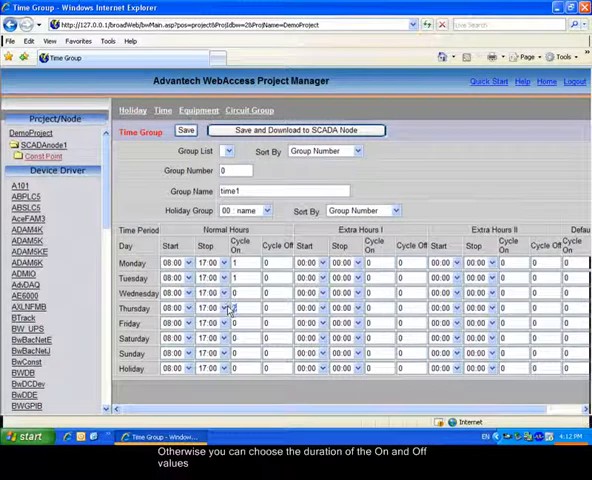
# - Select Thursday's Cycle On value so it can be replaced with 2
pyautogui.doubleClick(232, 309)
pyautogui.write('2')
pyautogui.write('1')
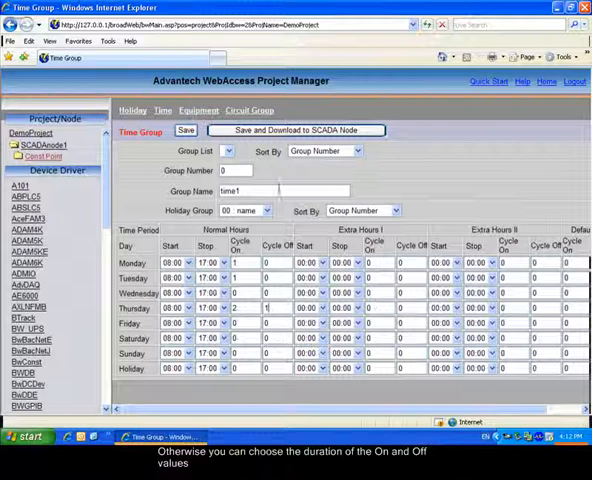
# - Save the time1 schedule as time group 0 and acknowledge the saved notice
pyautogui.click(186, 131)
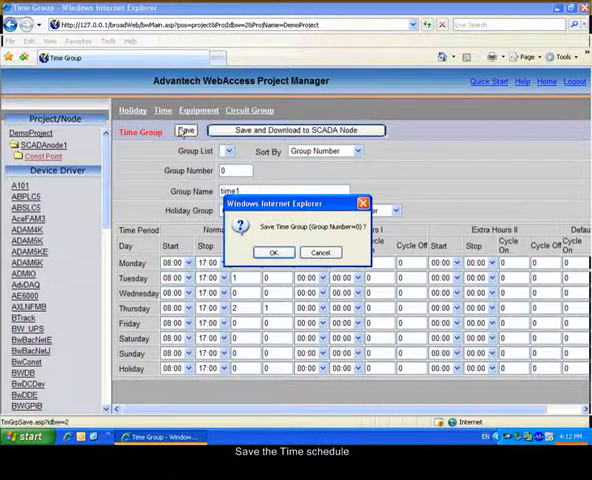
pyautogui.click(271, 252)
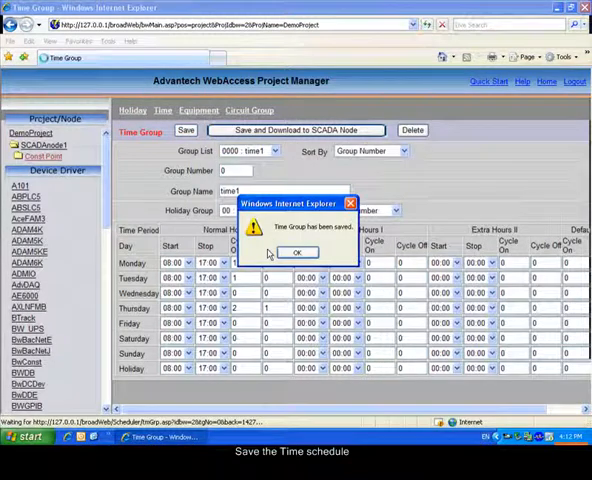
pyautogui.click(293, 252)
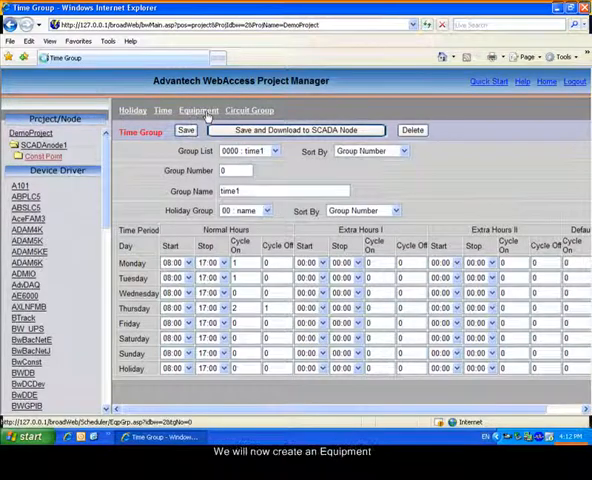
# - Create equipment group 0 named lights using time group 0000 time1 and save it
pyautogui.click(198, 110)
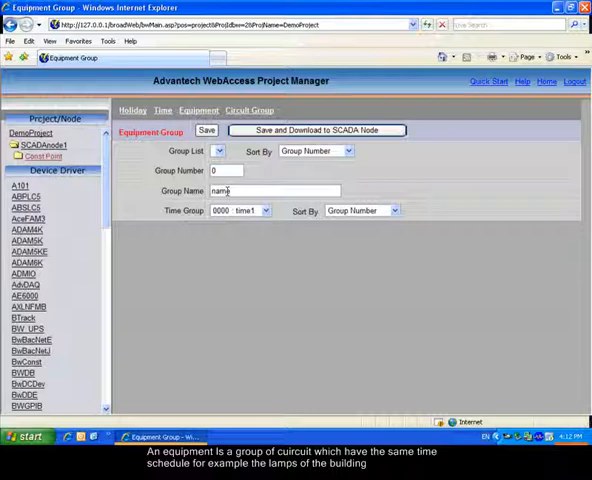
pyautogui.moveTo(232, 190); pyautogui.dragTo(203, 190)
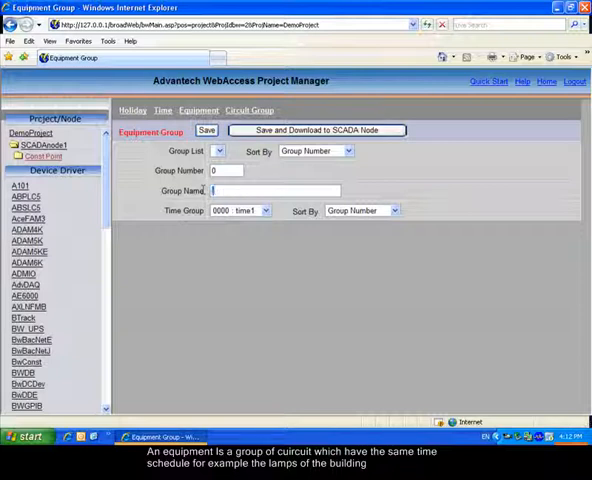
pyautogui.write('lights')
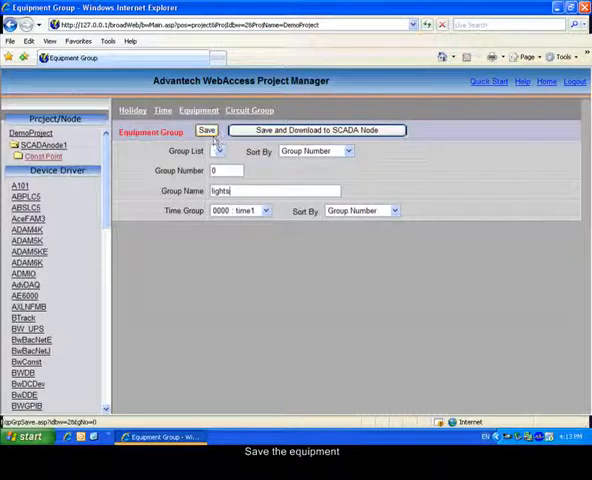
pyautogui.click(207, 131)
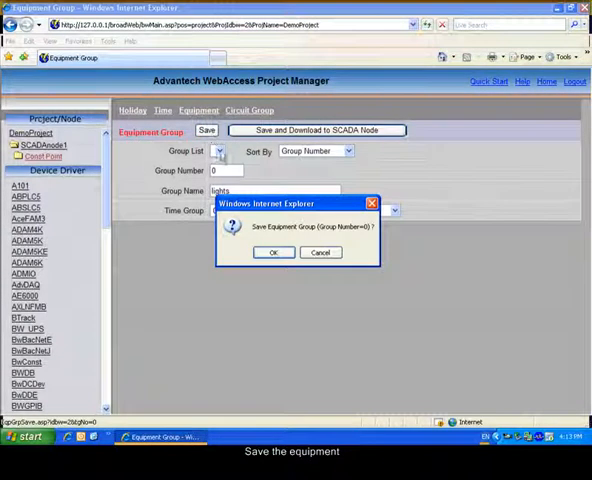
pyautogui.click(272, 252)
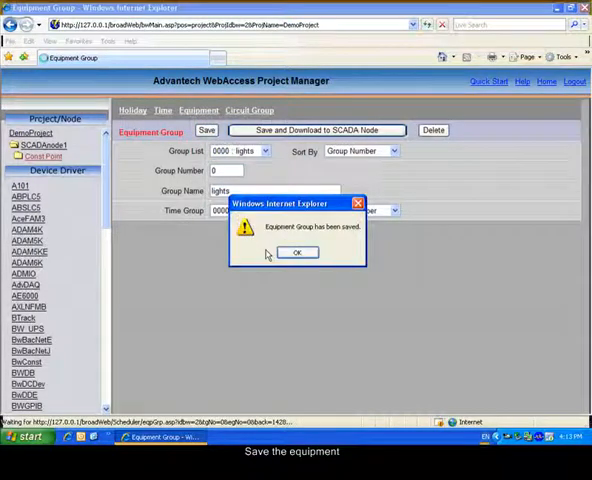
pyautogui.click(297, 252)
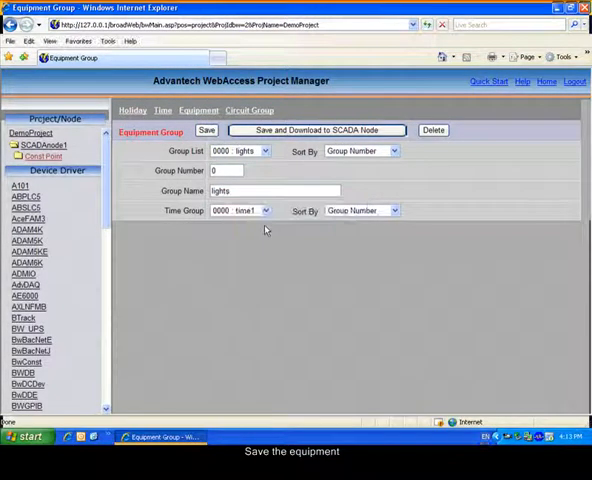
# - Name circuit group 0 firstfloor and add tags rcp1 and rcp2 from the tag list
pyautogui.click(249, 111)
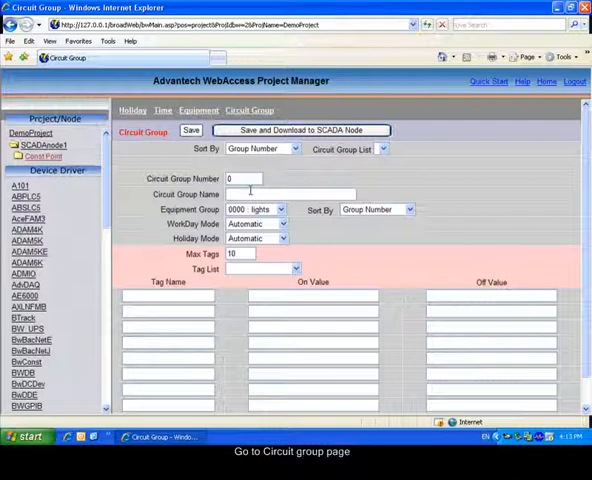
pyautogui.click(247, 194)
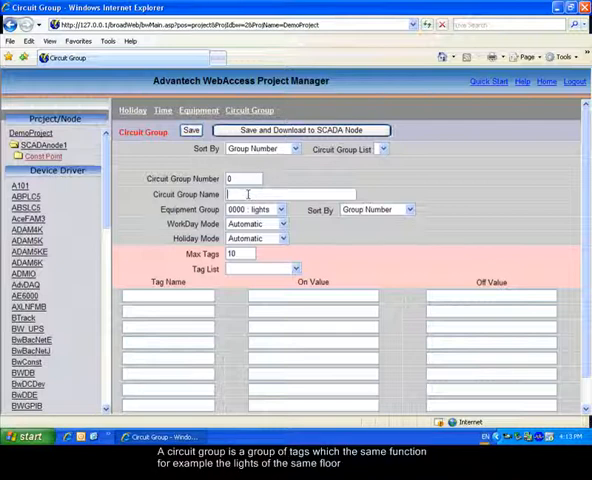
pyautogui.write('first ')
pyautogui.write('floor')
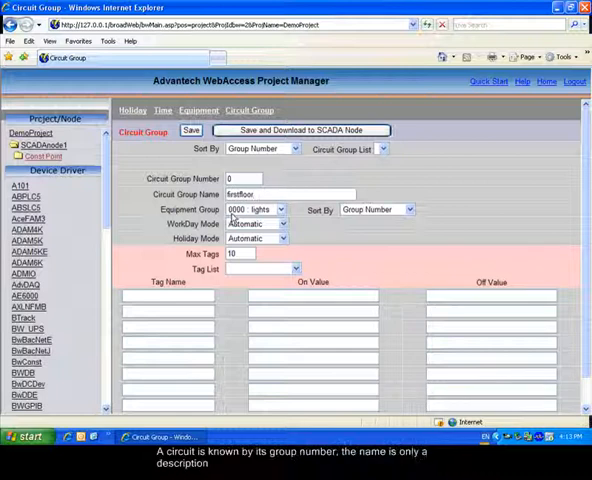
pyautogui.scroll(-1, 231, 218)
pyautogui.click(260, 238)
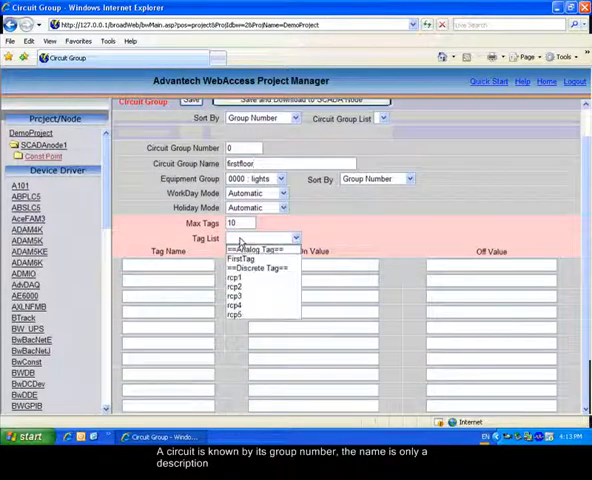
pyautogui.click(235, 240)
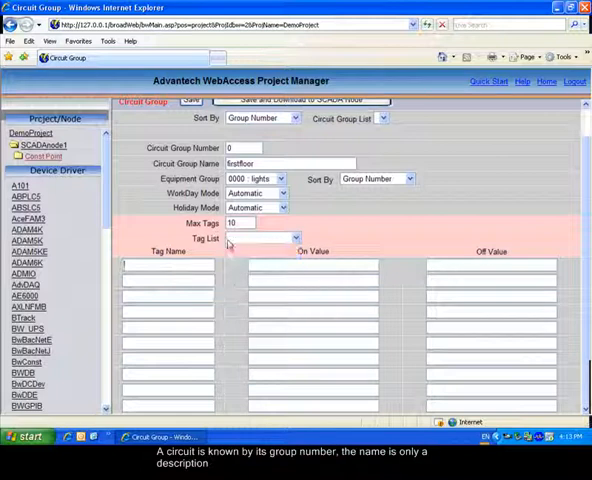
pyautogui.click(235, 240)
pyautogui.click(233, 277)
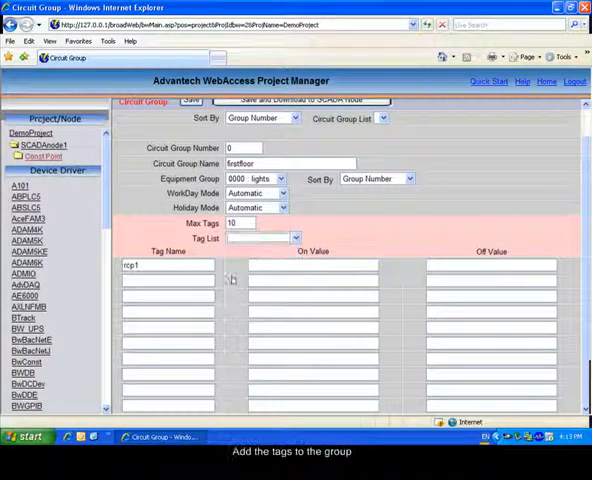
pyautogui.click(247, 240)
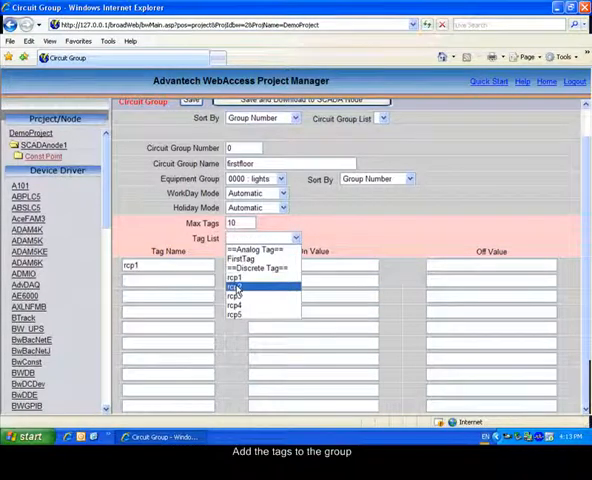
pyautogui.click(236, 287)
# - Set both tags' On Value to 1 and Off Value to 0
pyautogui.click(268, 268)
pyautogui.write('1')
pyautogui.click(258, 280)
pyautogui.write('1')
pyautogui.click(434, 265)
pyautogui.write('0')
pyautogui.click(431, 280)
pyautogui.write('0')
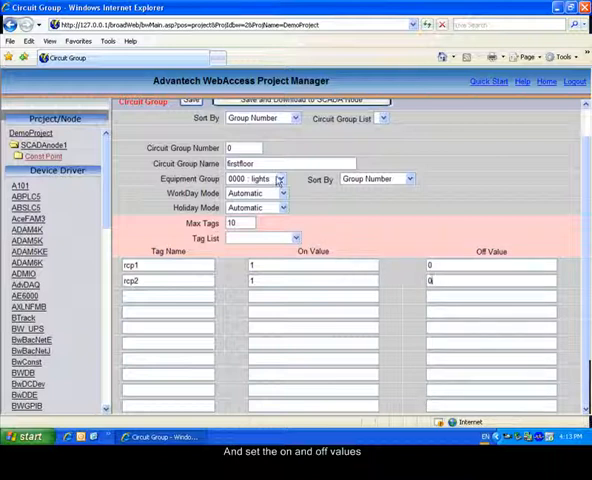
pyautogui.scroll(2, 290, 200)
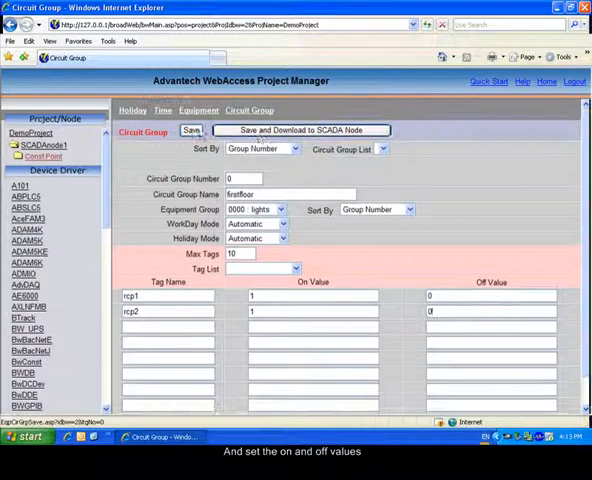
# - Save the firstfloor circuit group as 00000 firstfloor and acknowledge the notice
pyautogui.click(191, 130)
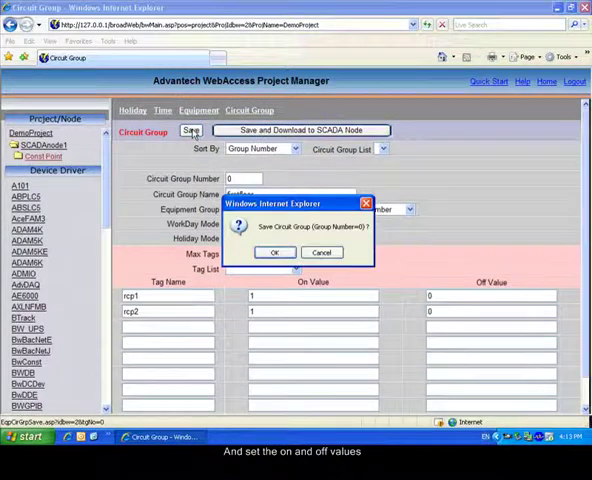
pyautogui.click(274, 252)
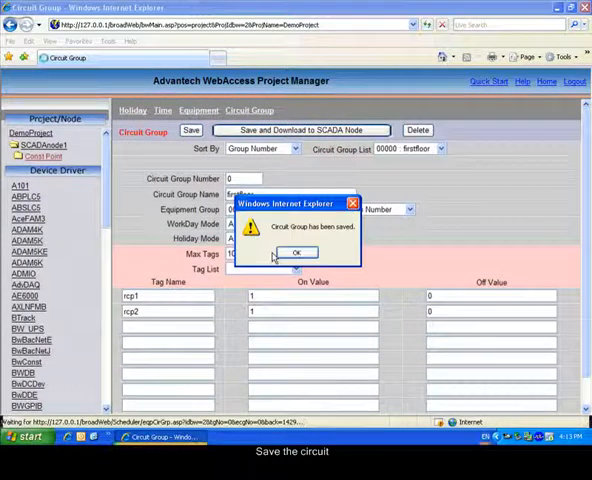
pyautogui.click(290, 253)
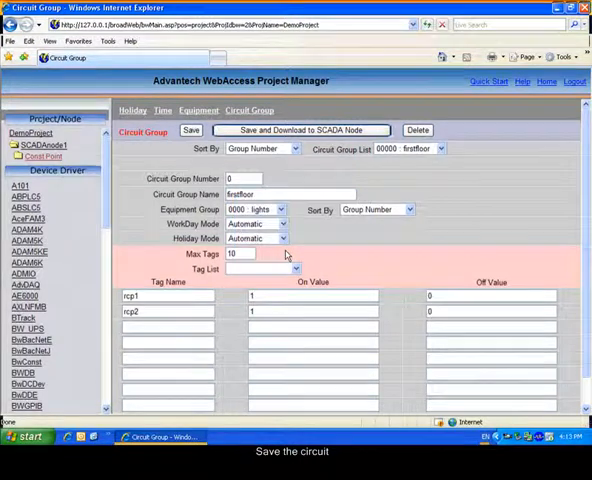
# - Rename the group to secfloor and replace its tags with rcp3 and rcp4
pyautogui.moveTo(262, 194); pyautogui.dragTo(228, 194)
pyautogui.write('se')
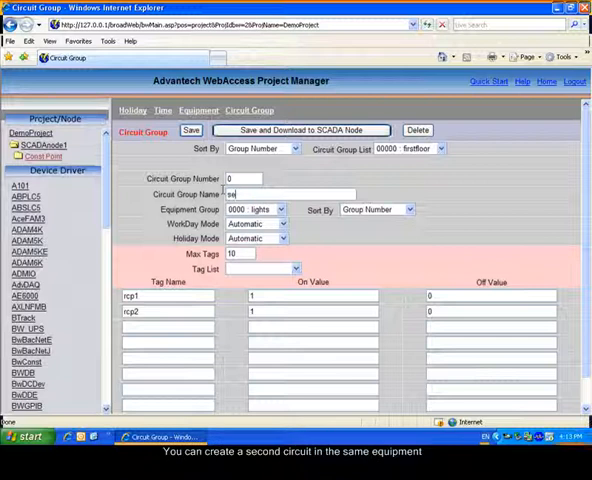
pyautogui.write('c')
pyautogui.write('floor')
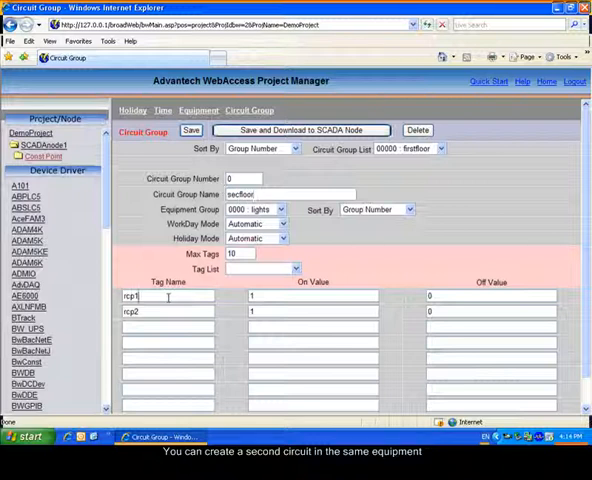
pyautogui.press('BackSpace')
pyautogui.press('BackSpace')
pyautogui.press('BackSpace')
pyautogui.press('BackSpace')
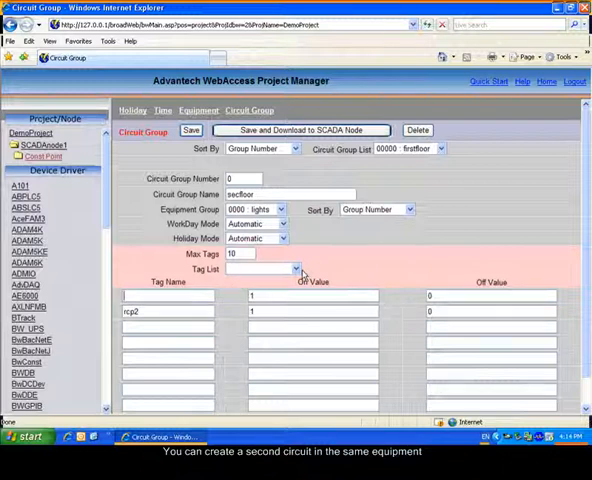
pyautogui.click(296, 270)
pyautogui.click(240, 318)
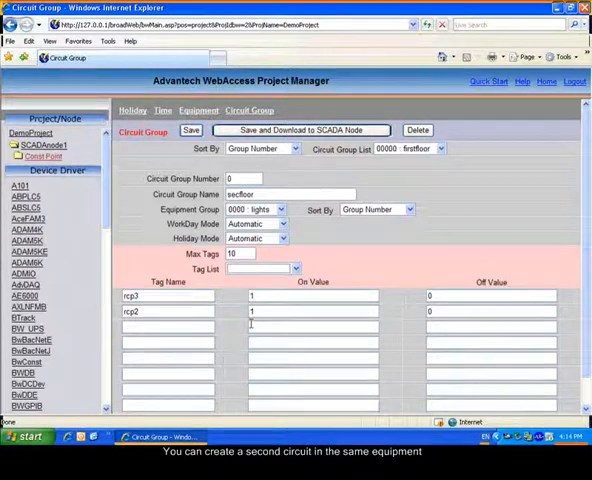
pyautogui.click(160, 312)
pyautogui.press('BackSpace')
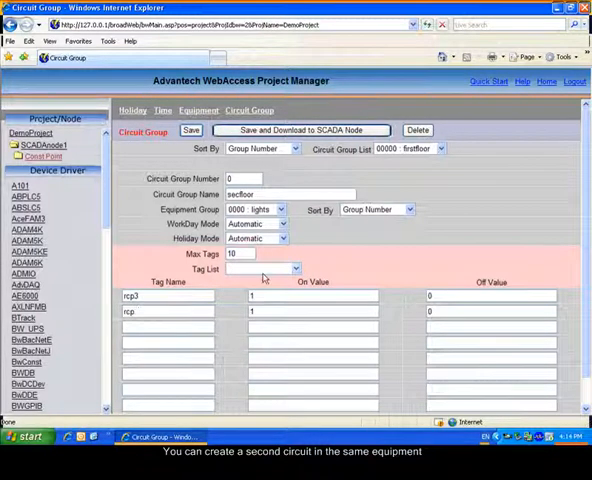
pyautogui.write('4')
# - Set both tags' On Value to 0 and Off Value to 1 for circuit group 1
pyautogui.click(262, 296)
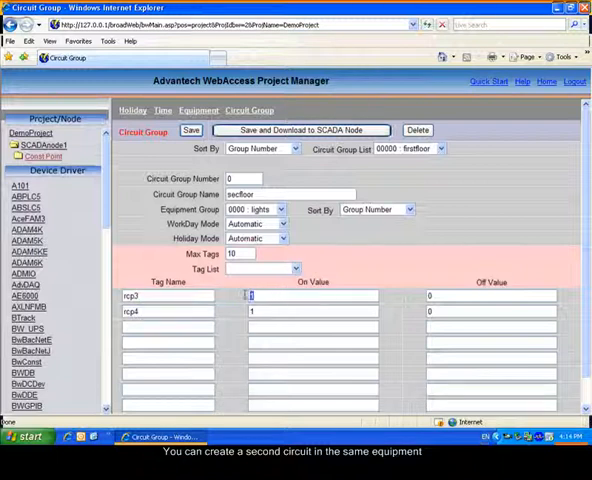
pyautogui.write('0')
pyautogui.click(252, 312)
pyautogui.write('0')
pyautogui.click(432, 296)
pyautogui.write('1')
pyautogui.click(432, 312)
pyautogui.write('1')
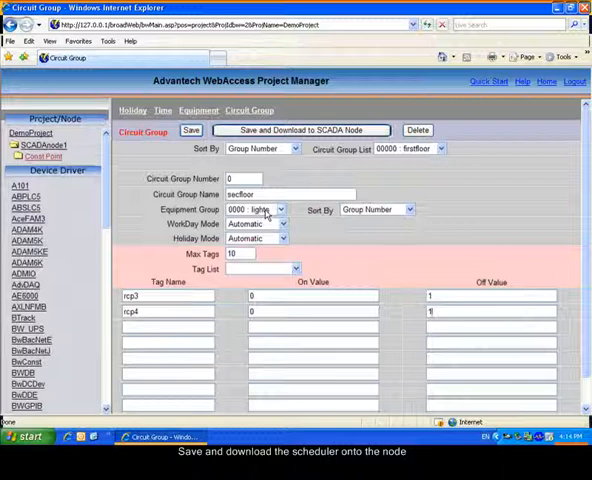
pyautogui.write('1')
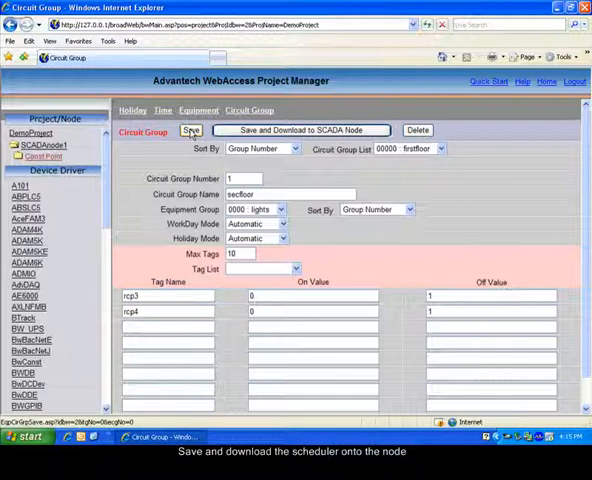
# - Save secfloor as circuit group 1 and verify 00001 secfloor appears in the Circuit Group List
pyautogui.click(190, 131)
pyautogui.click(272, 252)
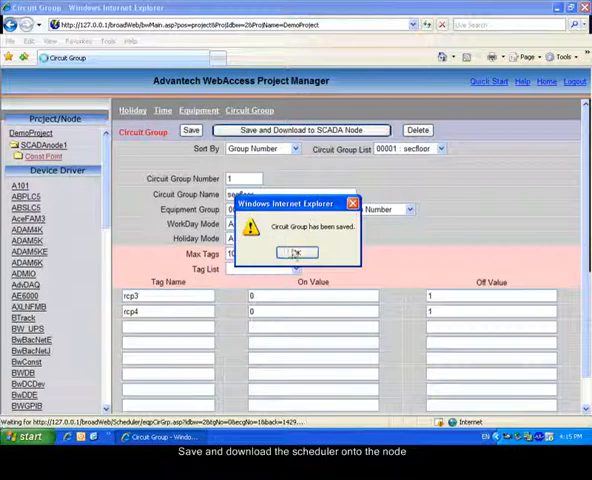
pyautogui.click(295, 253)
pyautogui.click(408, 148)
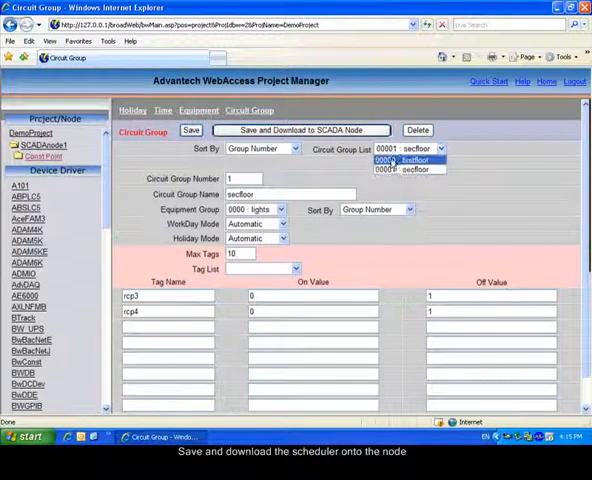
pyautogui.click(400, 169)
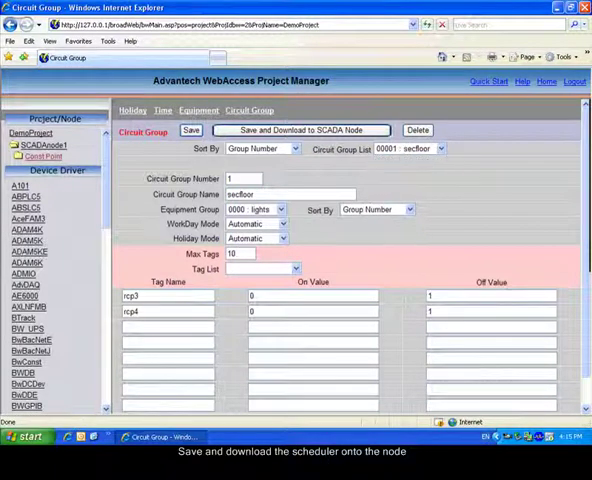
# - Save the scheduler, download it to SCADAnode1, and acknowledge the success notice
pyautogui.click(300, 130)
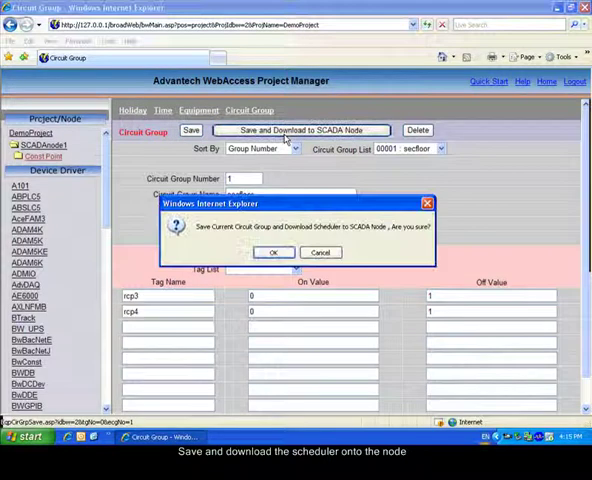
pyautogui.click(275, 253)
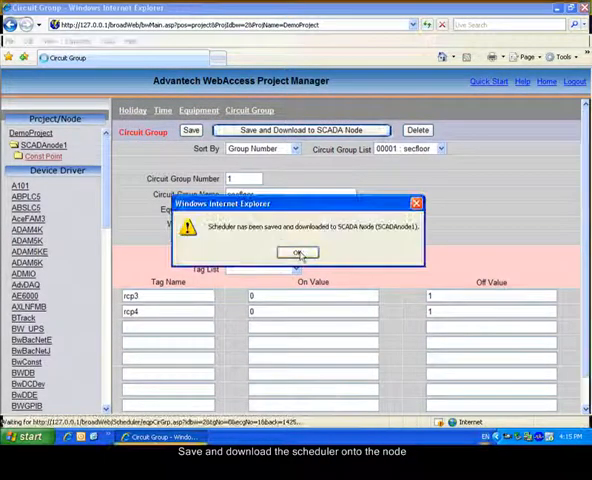
pyautogui.click(298, 253)
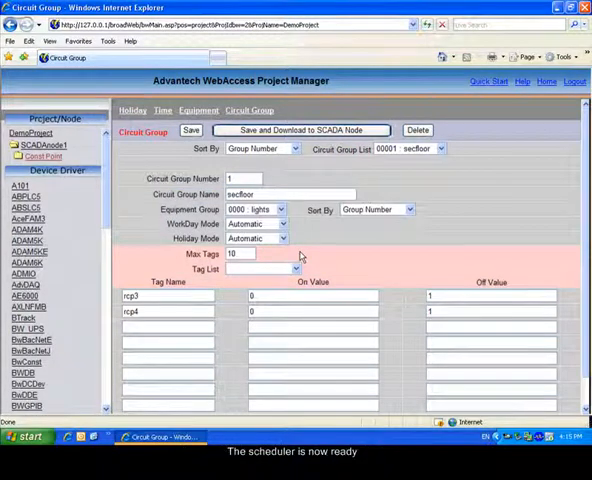